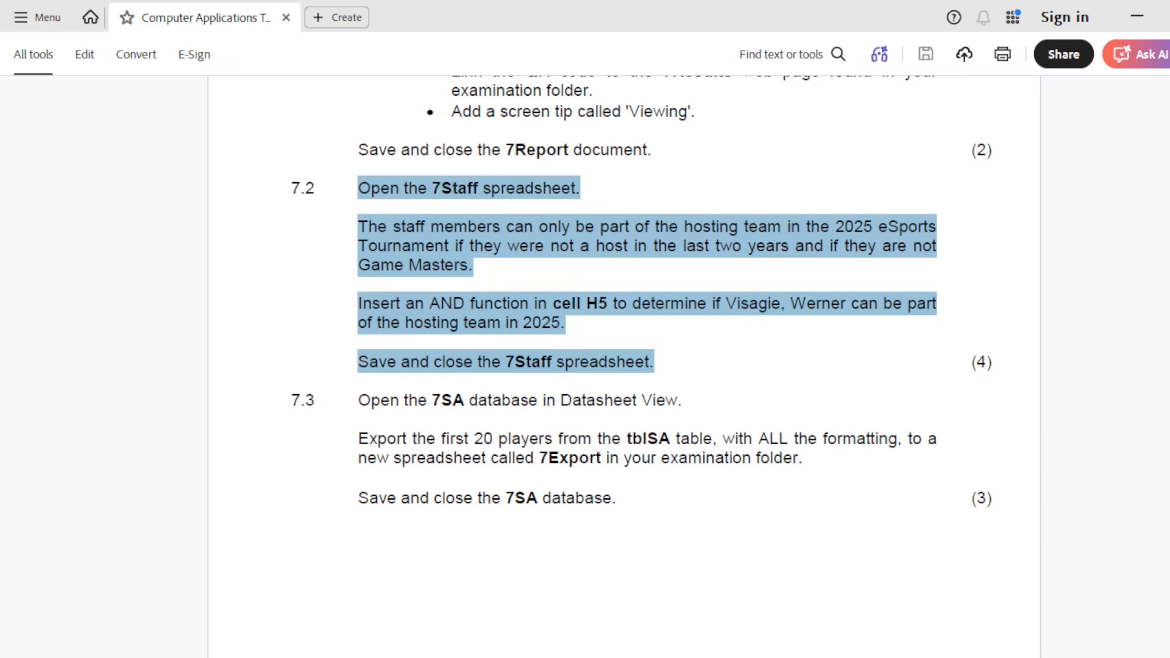
Step: Switch to the 7Staff workbook in Excel and begin an AND formula in cell H5 with the condition B5="NO"
{"action": "key", "text": "alt+Tab"}
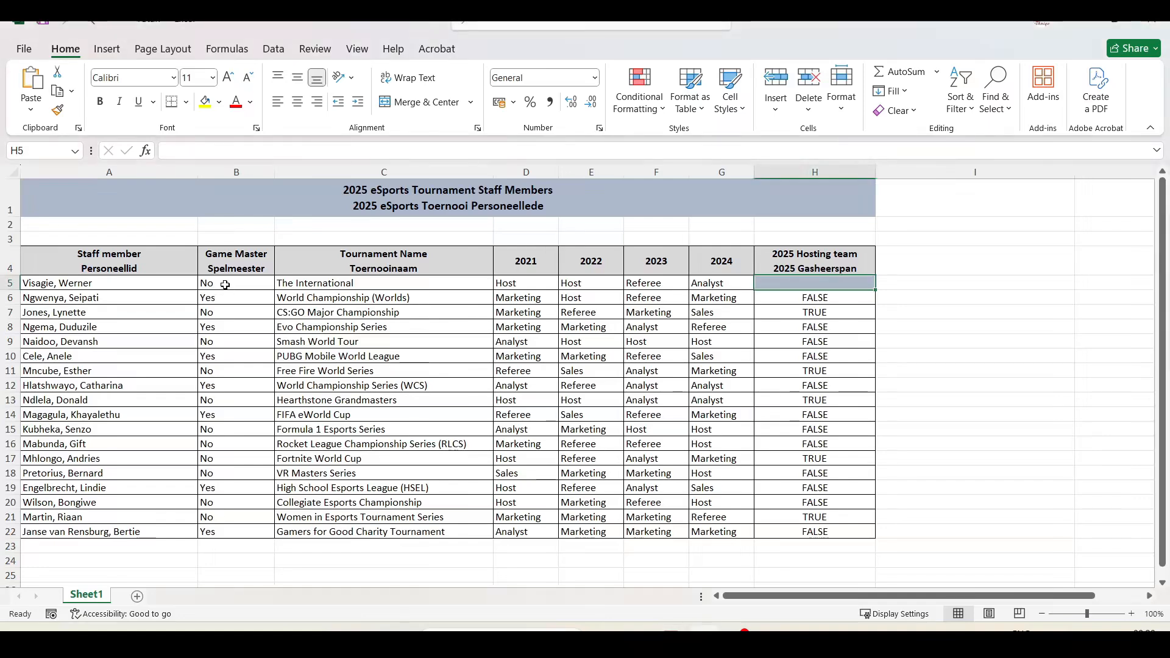
{"action": "left_click", "coordinate": [225, 282]}
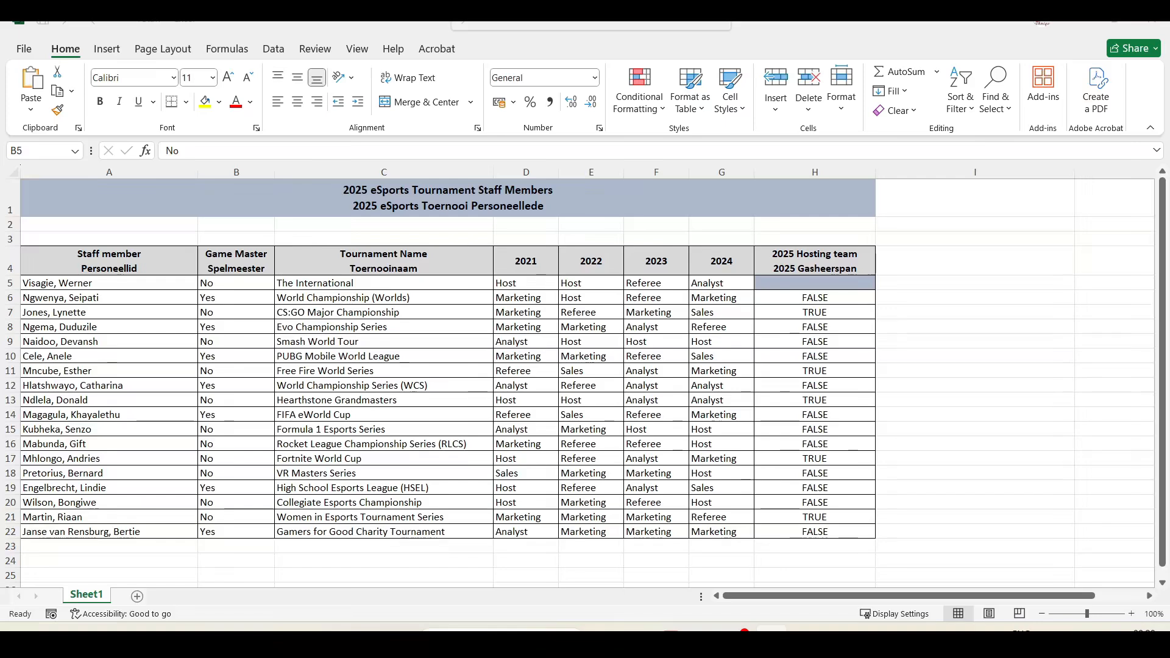
{"action": "double_click", "coordinate": [818, 283]}
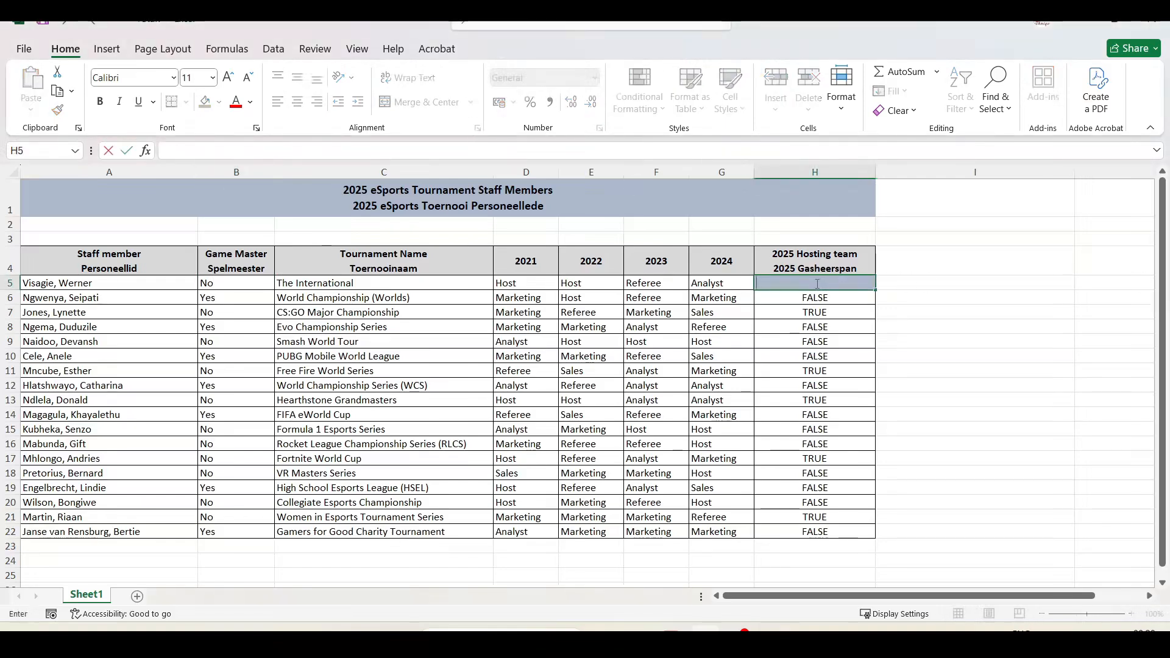
{"action": "type", "text": "="}
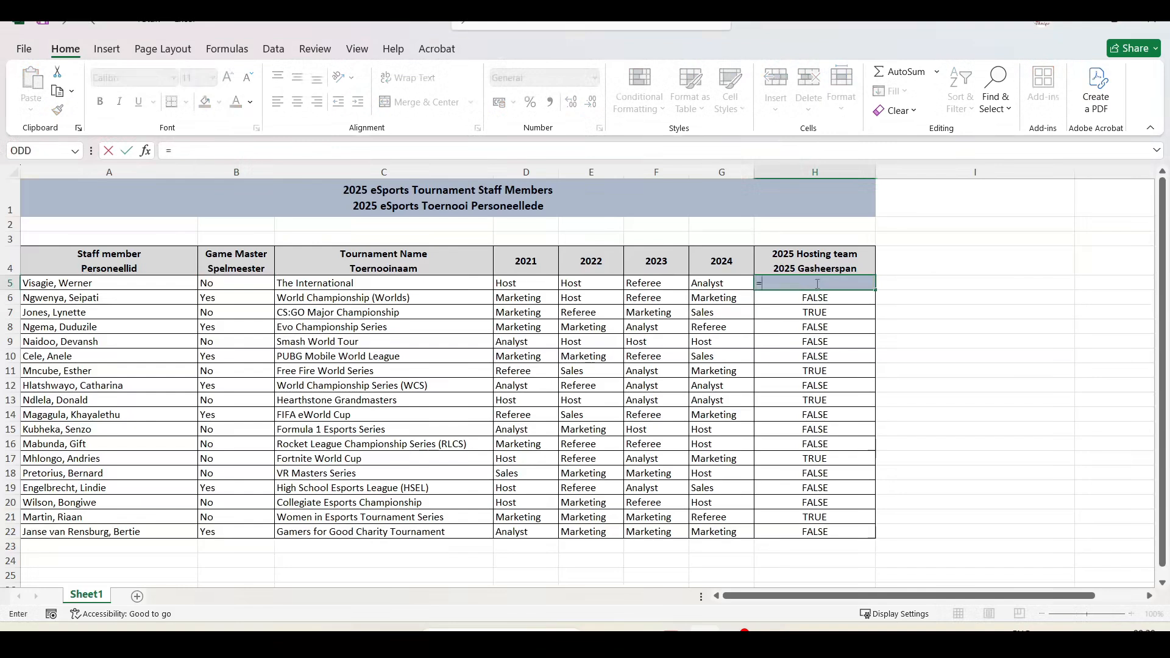
{"action": "type", "text": "AND"}
{"action": "type", "text": "("}
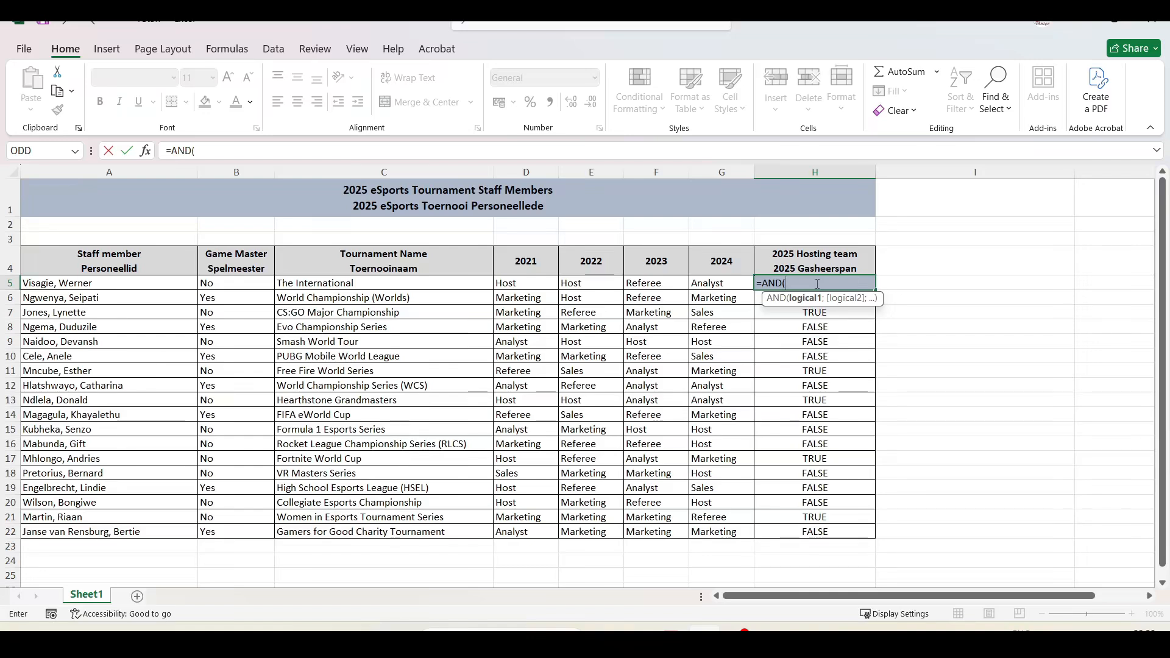
{"action": "type", "text": "B5"}
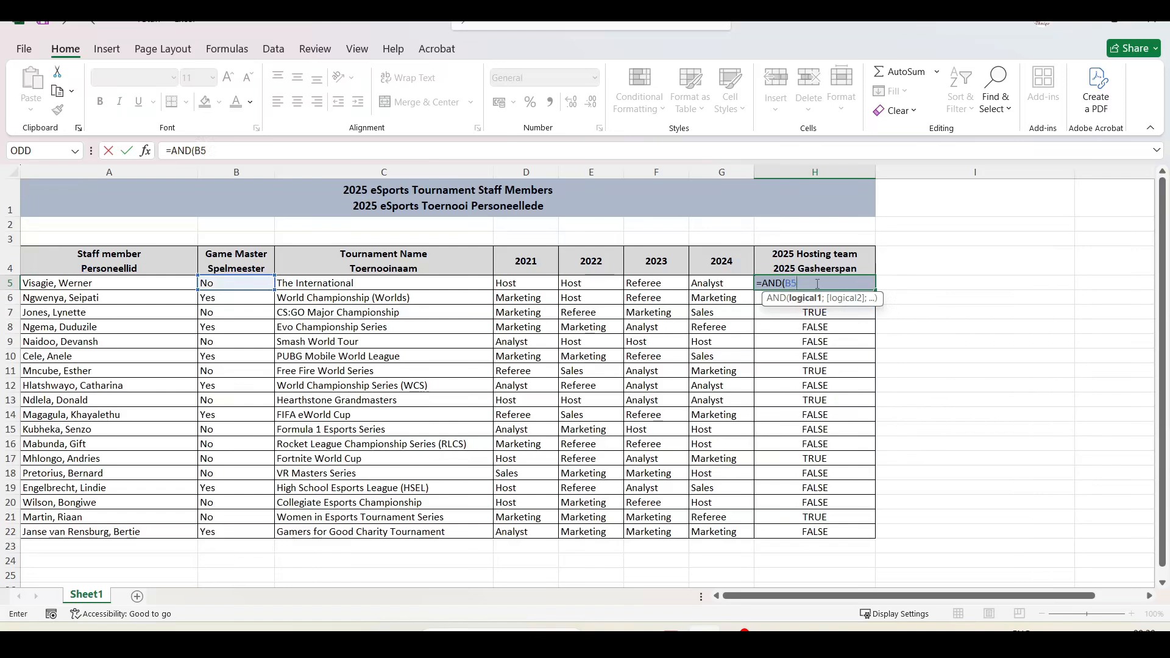
{"action": "type", "text": "=\"NO\""}
{"action": "type", "text": ";"}
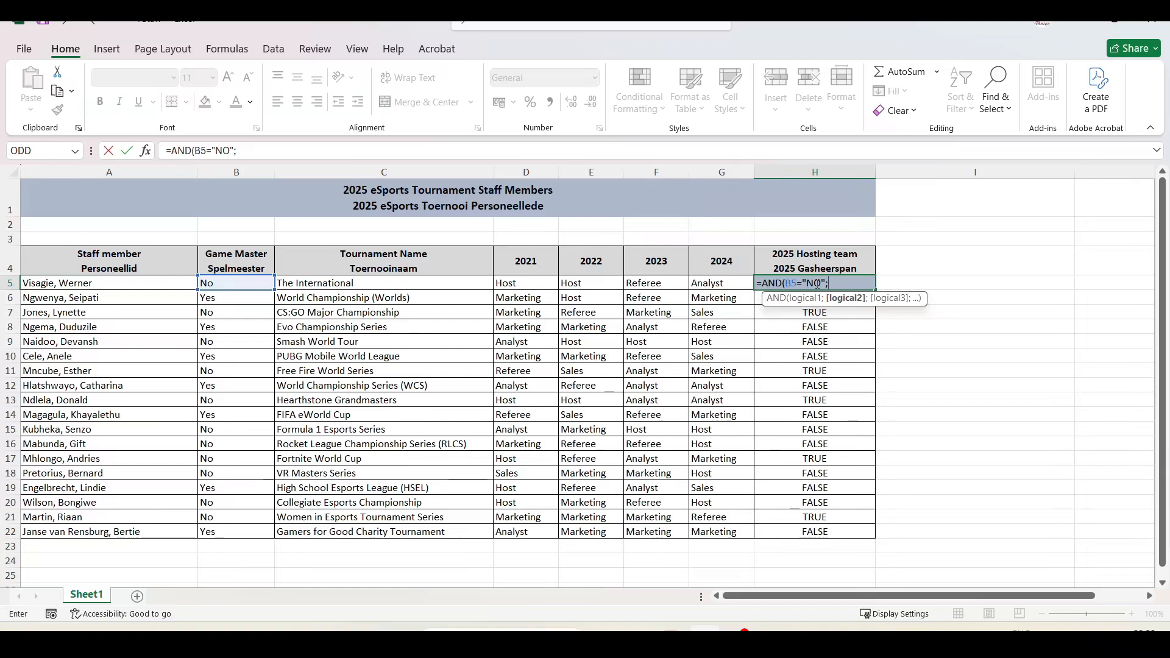
Step: Complete the AND formula in H5 with the conditions F5<>"Host" and G5<>"Host"
{"action": "type", "text": "F"}
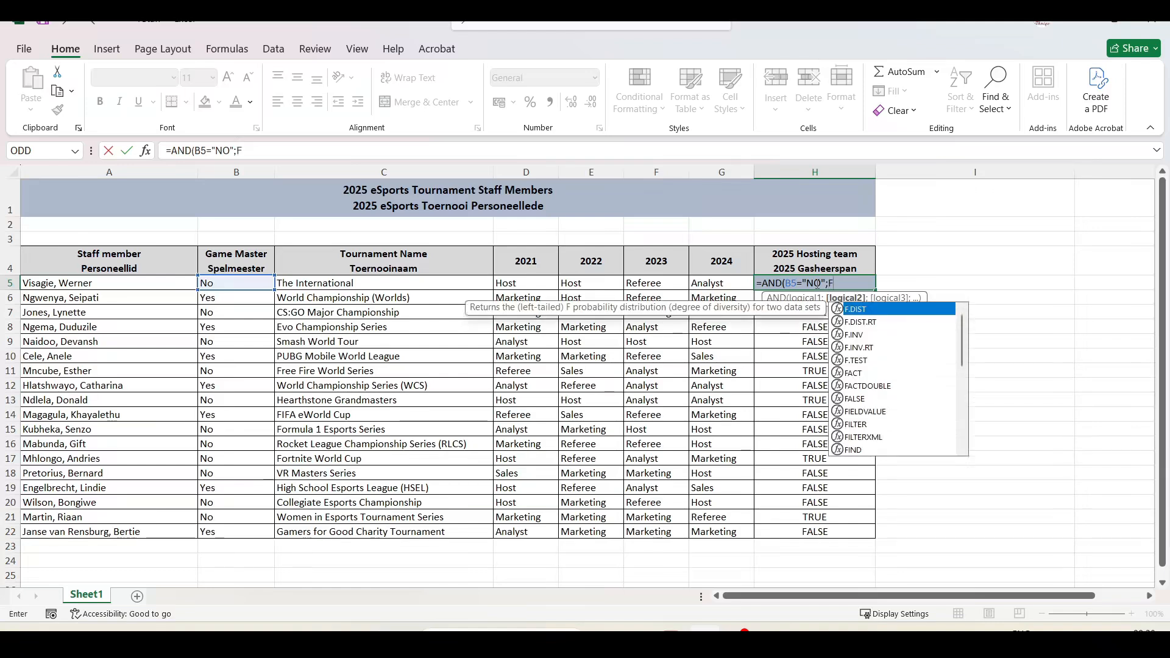
{"action": "type", "text": "5"}
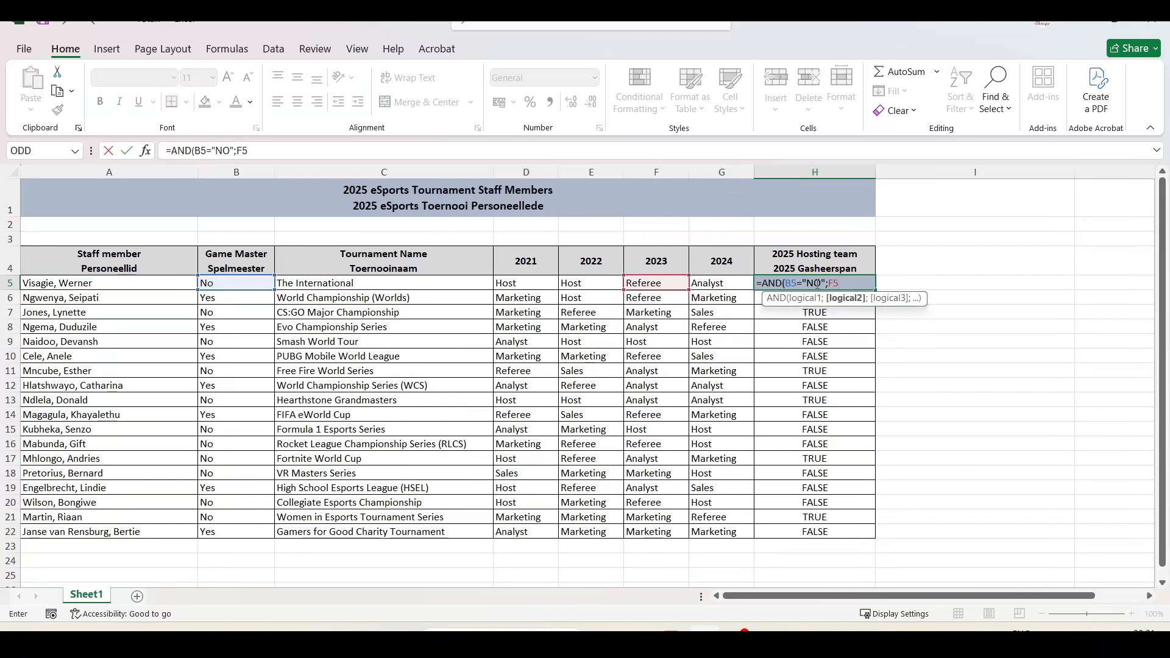
{"action": "type", "text": "<>\"Host"}
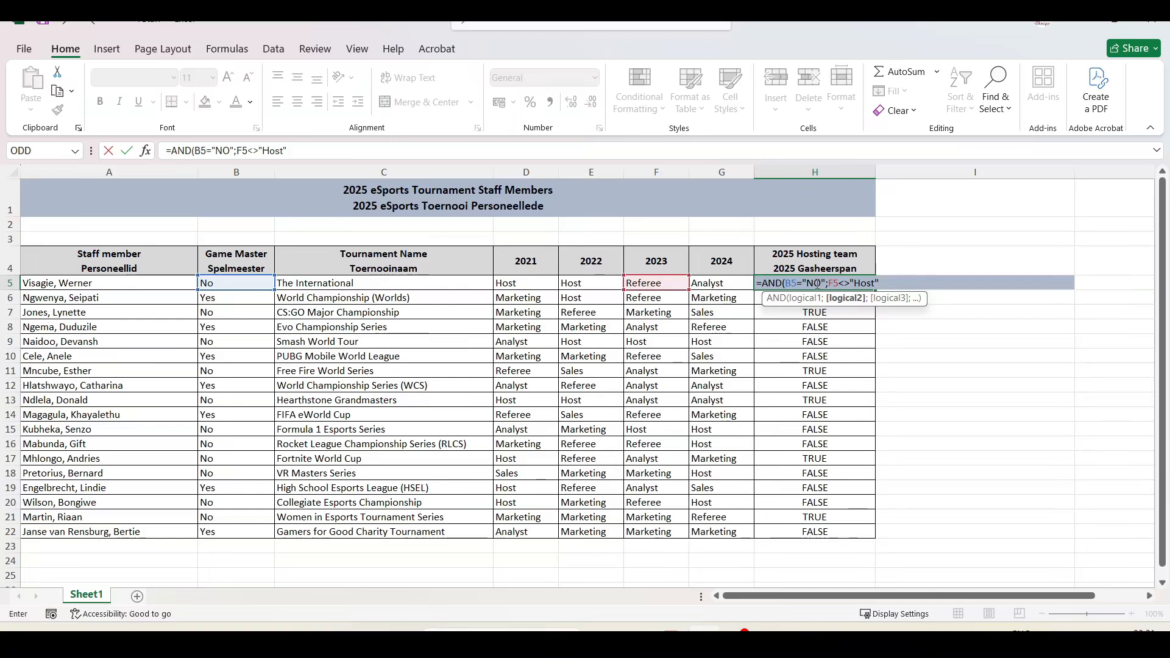
{"action": "type", "text": ";"}
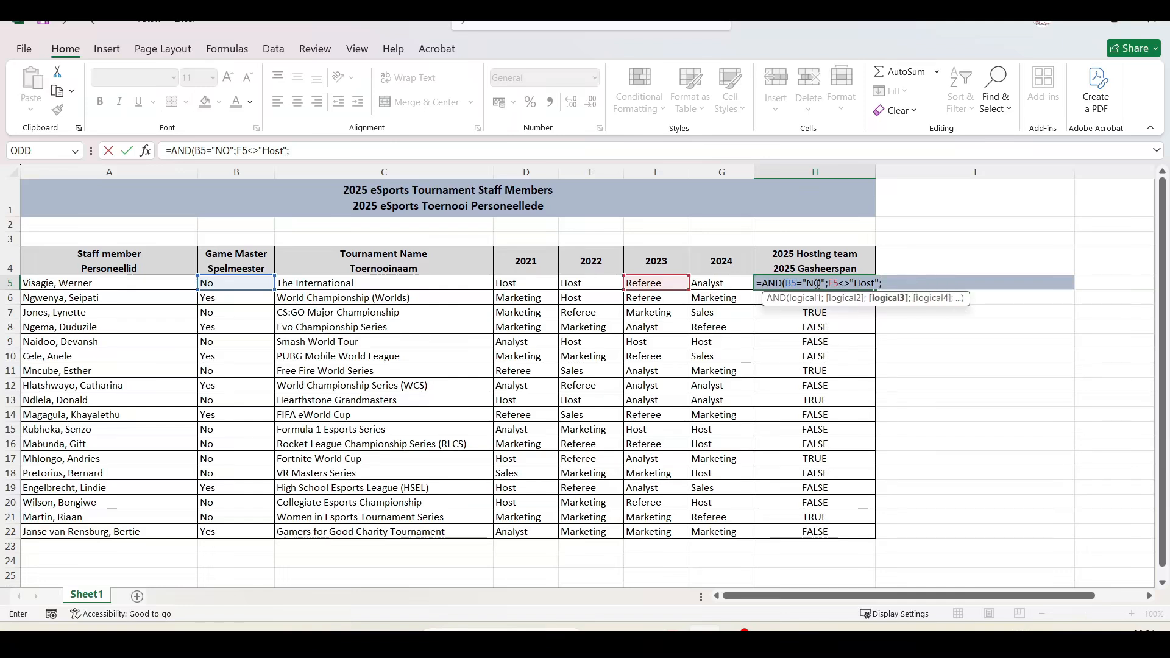
{"action": "type", "text": "G"}
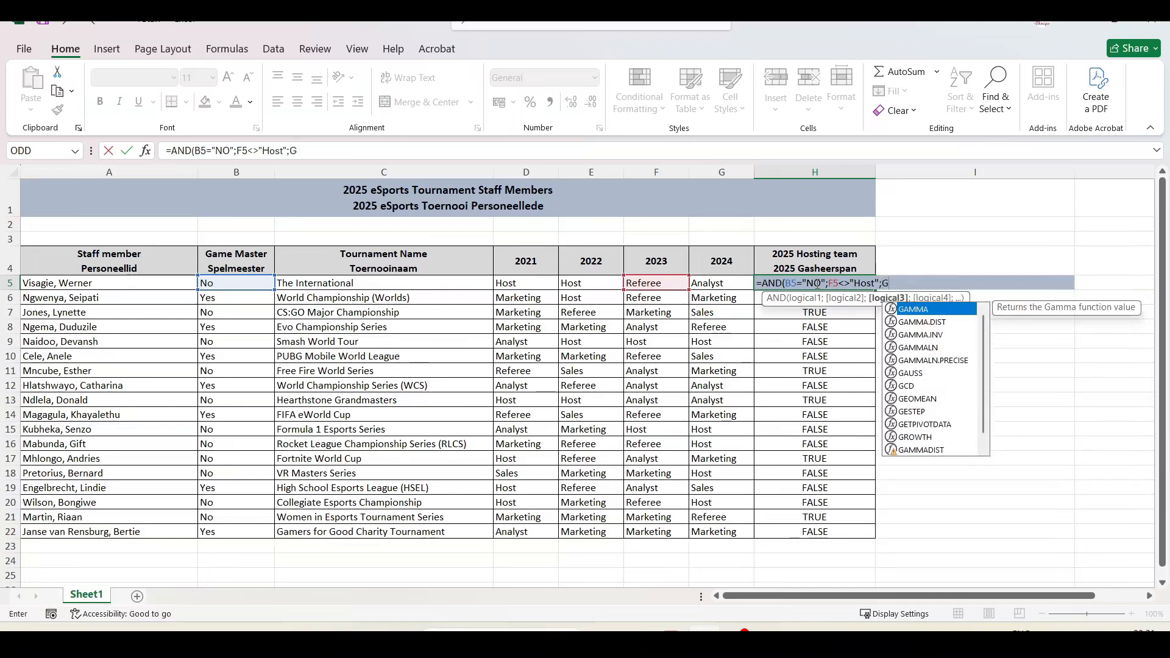
{"action": "type", "text": "5"}
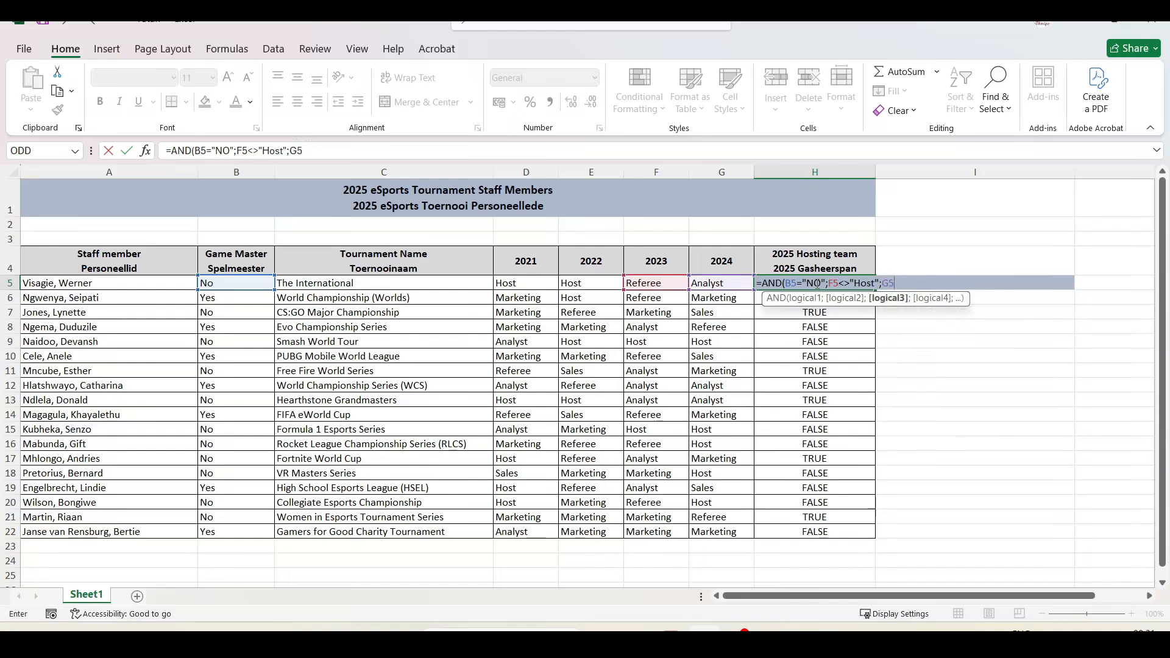
{"action": "type", "text": "<>\"Host\")"}
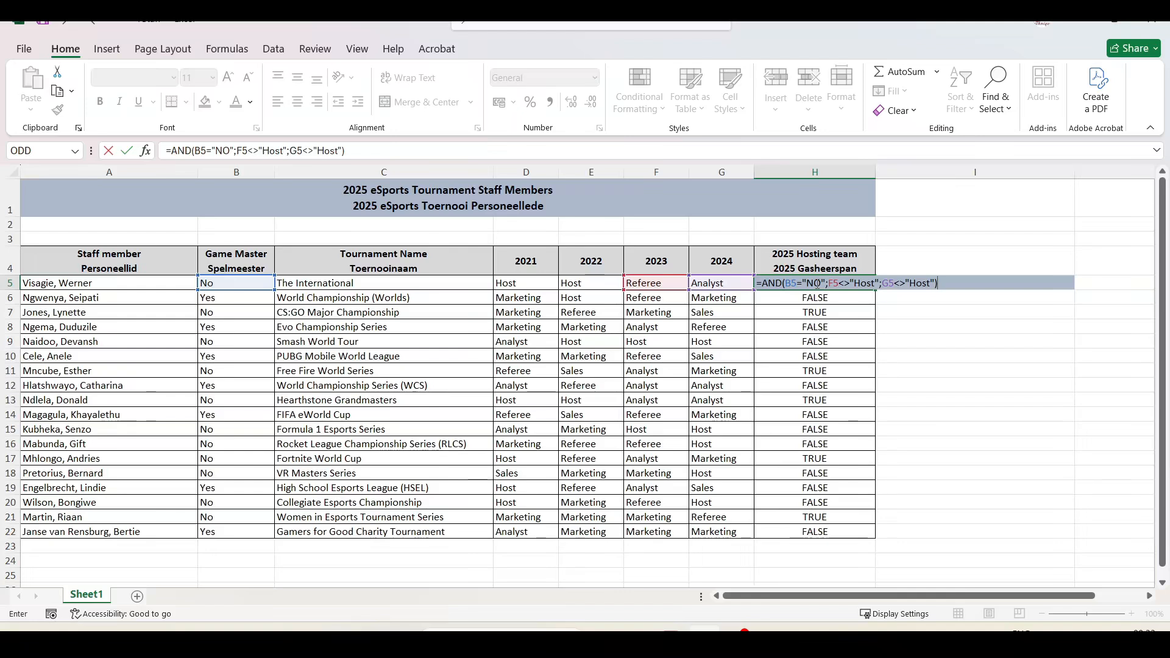
{"action": "key", "text": "Return"}
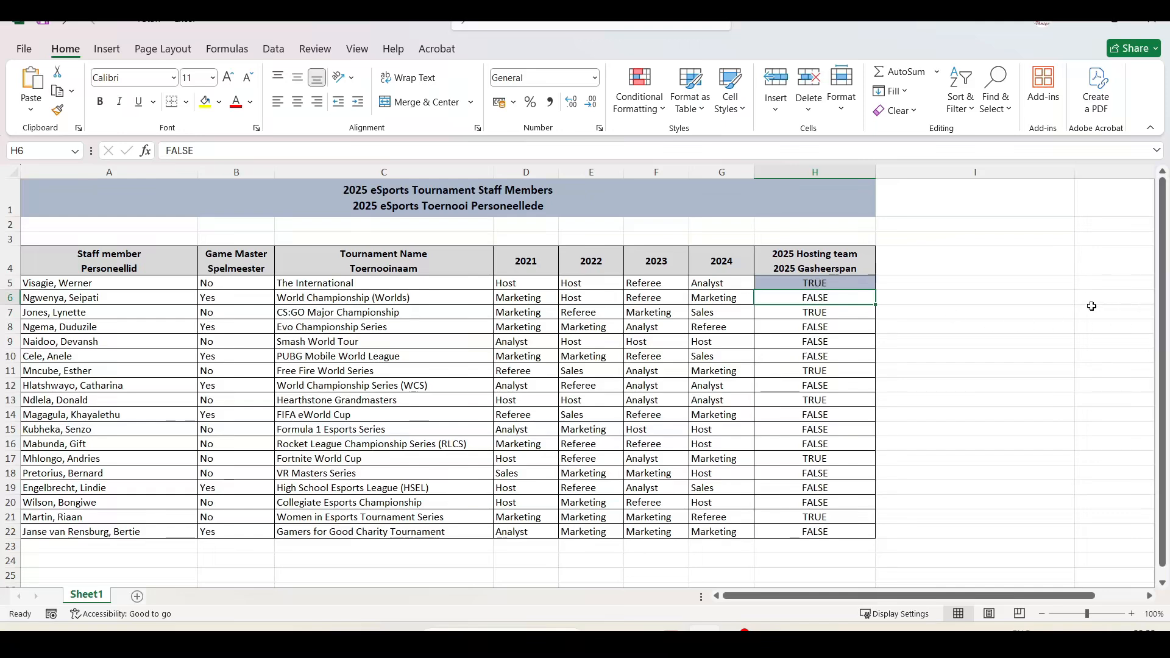
Step: Highlight question 7.3, dismiss the macro security warning in the 7SA Access database and open the tblSA table in Datasheet View
{"action": "left_click_drag", "start_coordinate": [360, 400], "coordinate": [614, 503]}
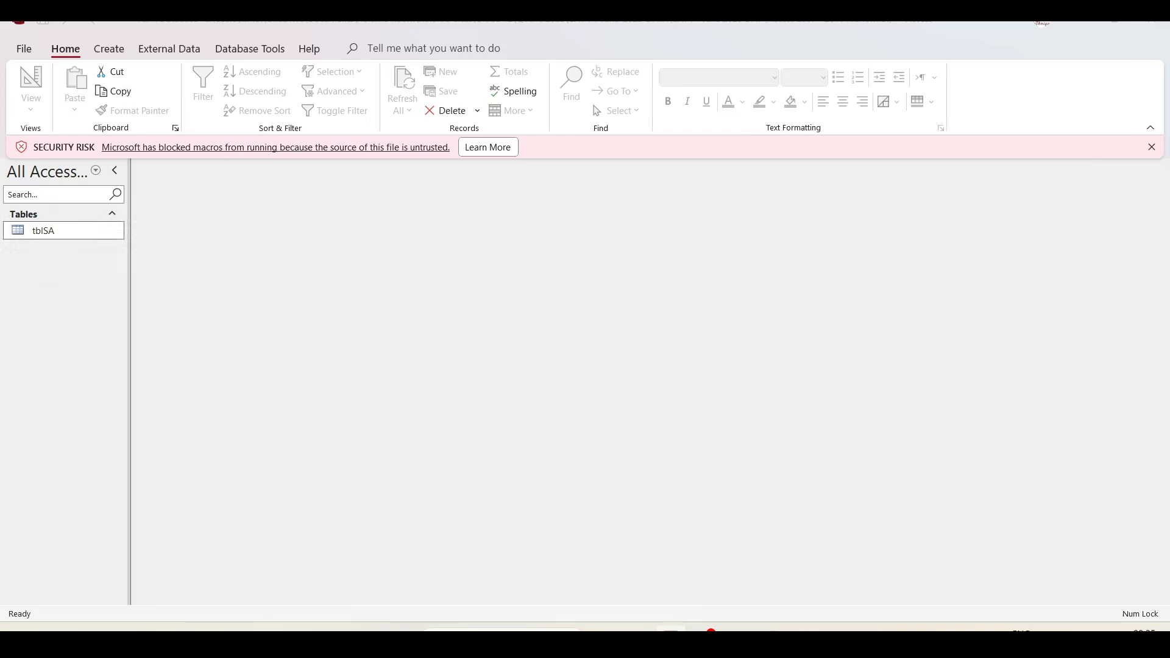
{"action": "left_click", "coordinate": [1150, 152]}
{"action": "left_click", "coordinate": [1152, 148]}
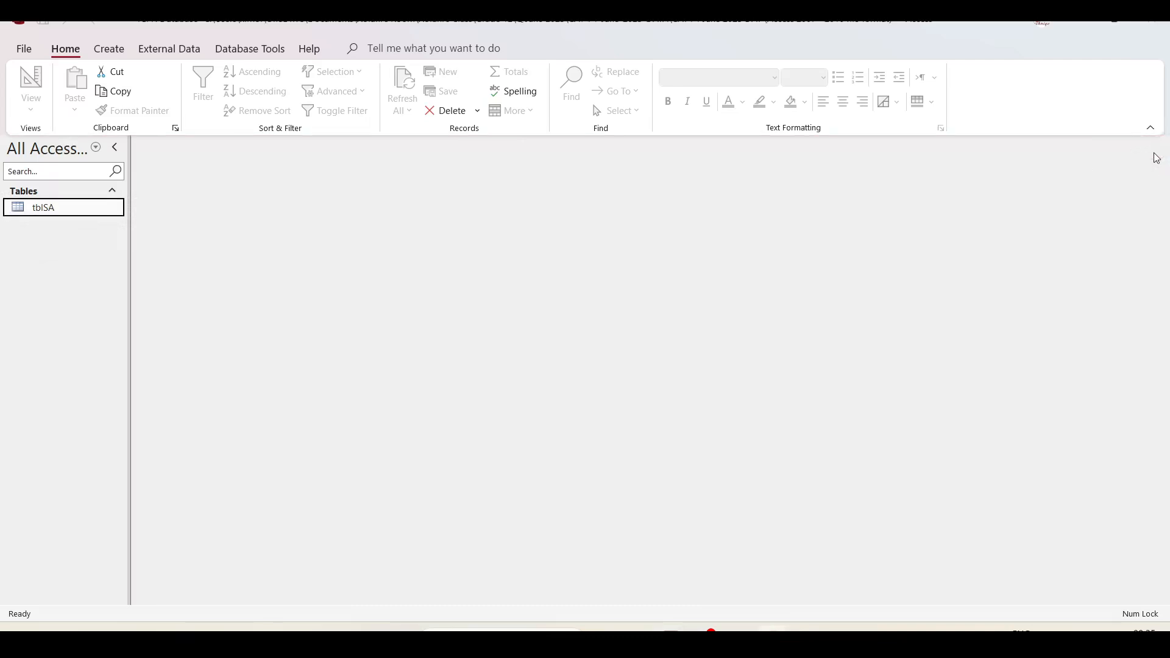
{"action": "double_click", "coordinate": [47, 213]}
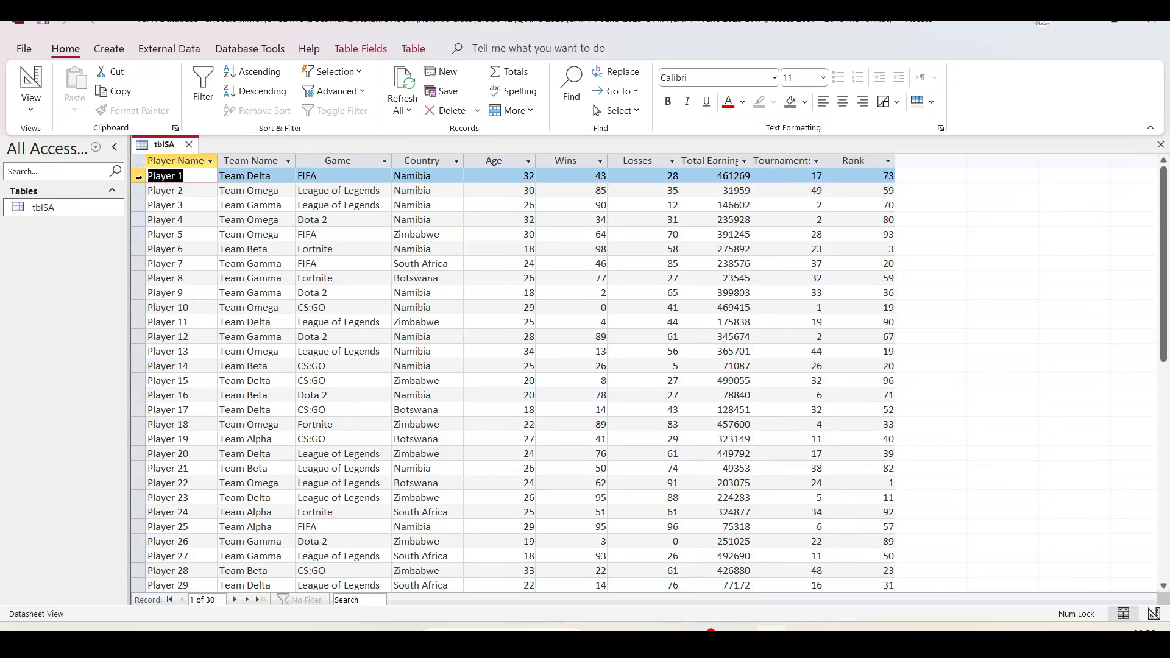
Step: Select the records for Player 1 through Player 20 and start exporting them to an Excel spreadsheet
{"action": "left_click", "coordinate": [139, 176]}
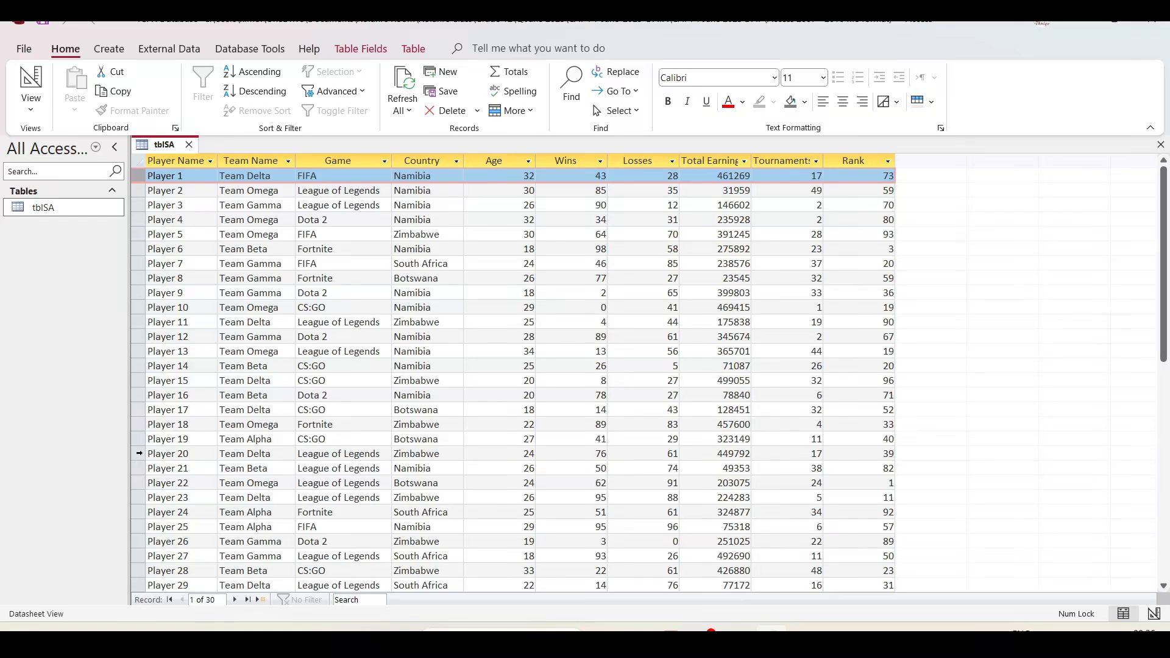
{"action": "left_click", "coordinate": [139, 453], "text": "shift"}
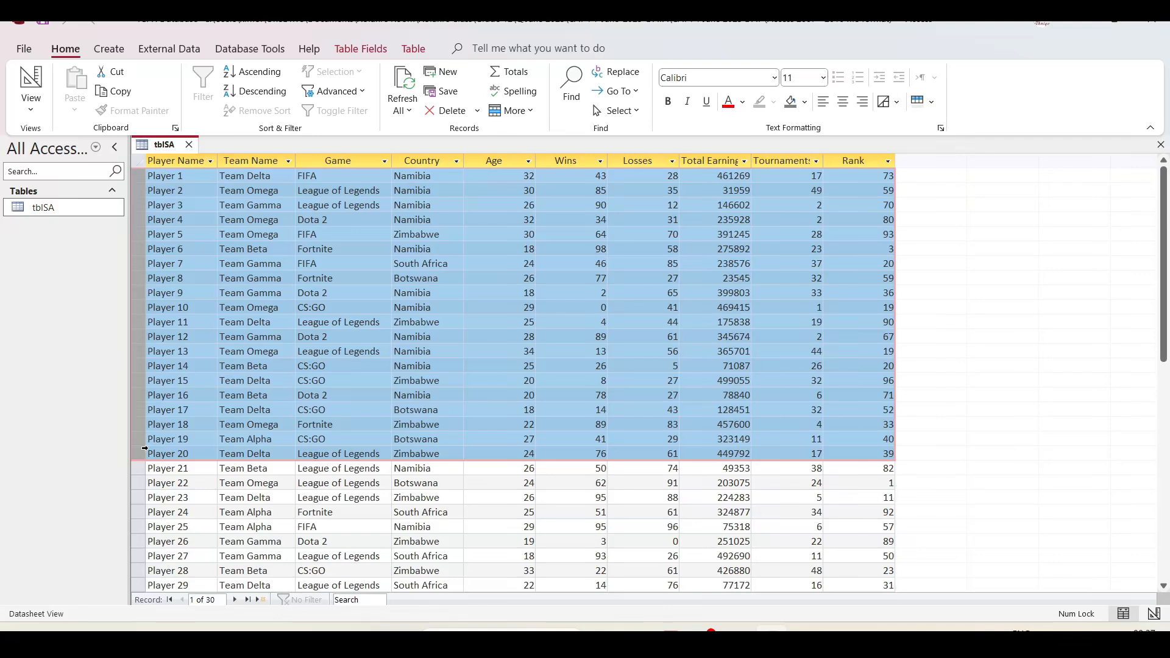
{"action": "left_click", "coordinate": [158, 52]}
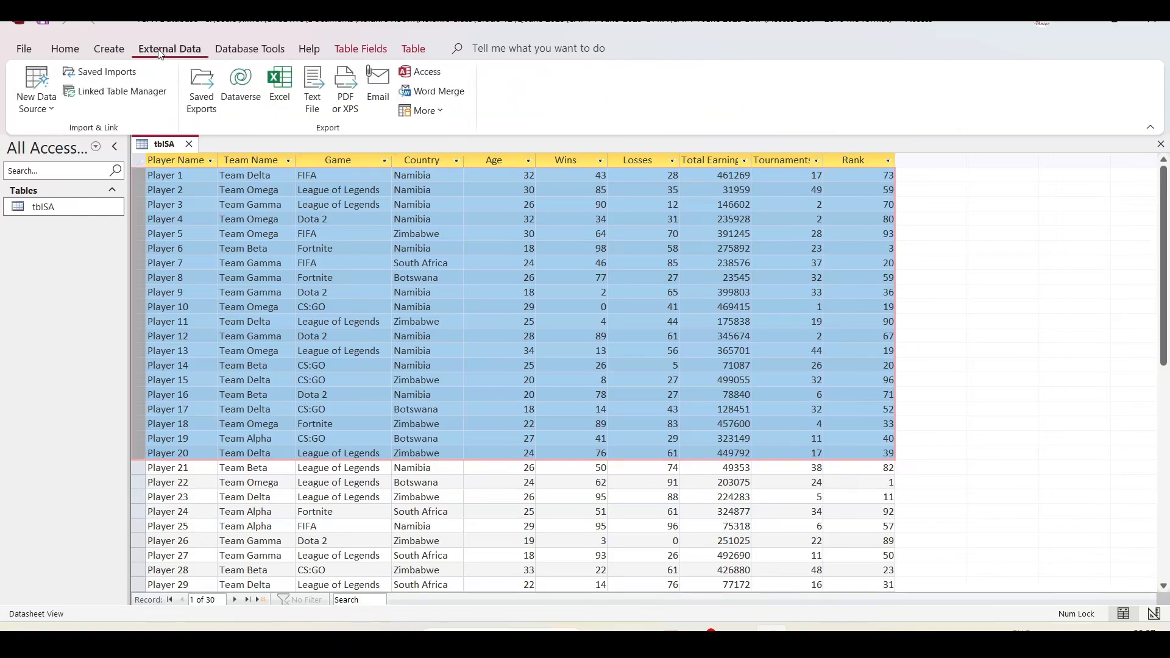
{"action": "left_click", "coordinate": [281, 89]}
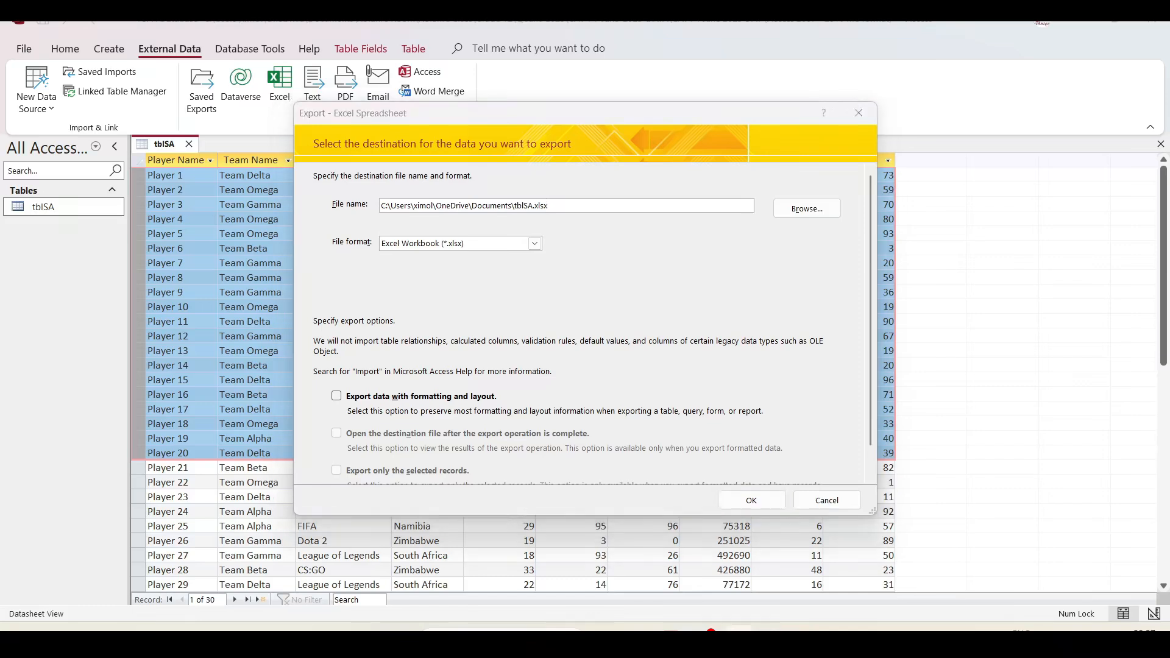
Step: Choose the CAT P1 June 2025 DATA folder as the export destination
{"action": "left_click", "coordinate": [823, 215]}
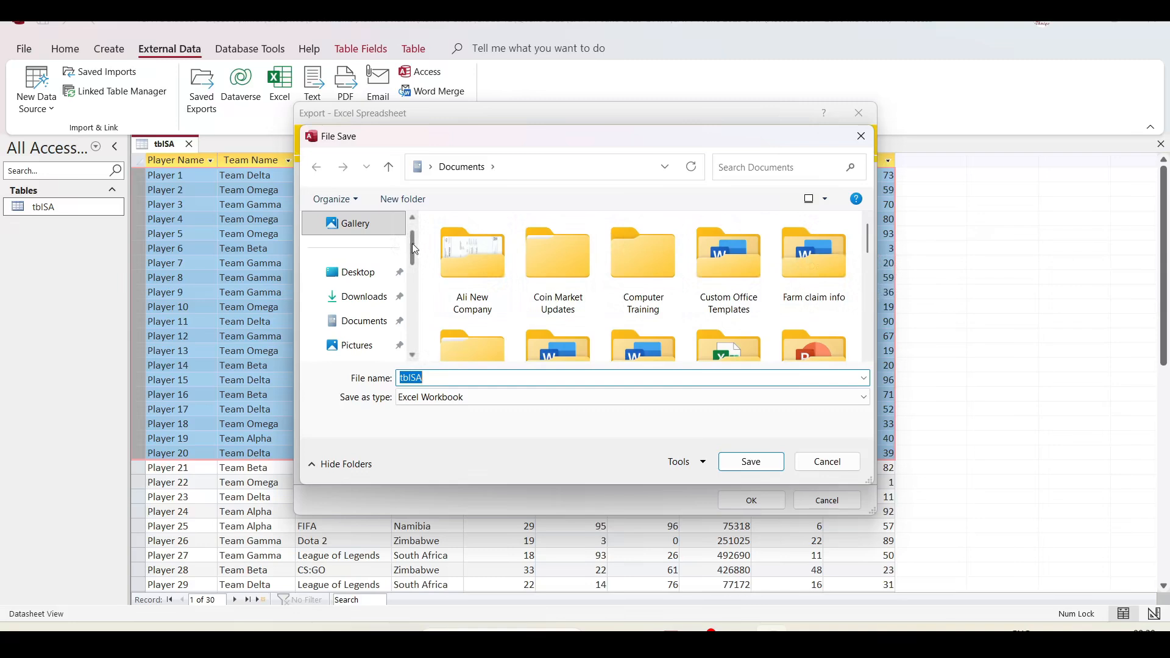
{"action": "left_click_drag", "start_coordinate": [416, 248], "coordinate": [414, 276]}
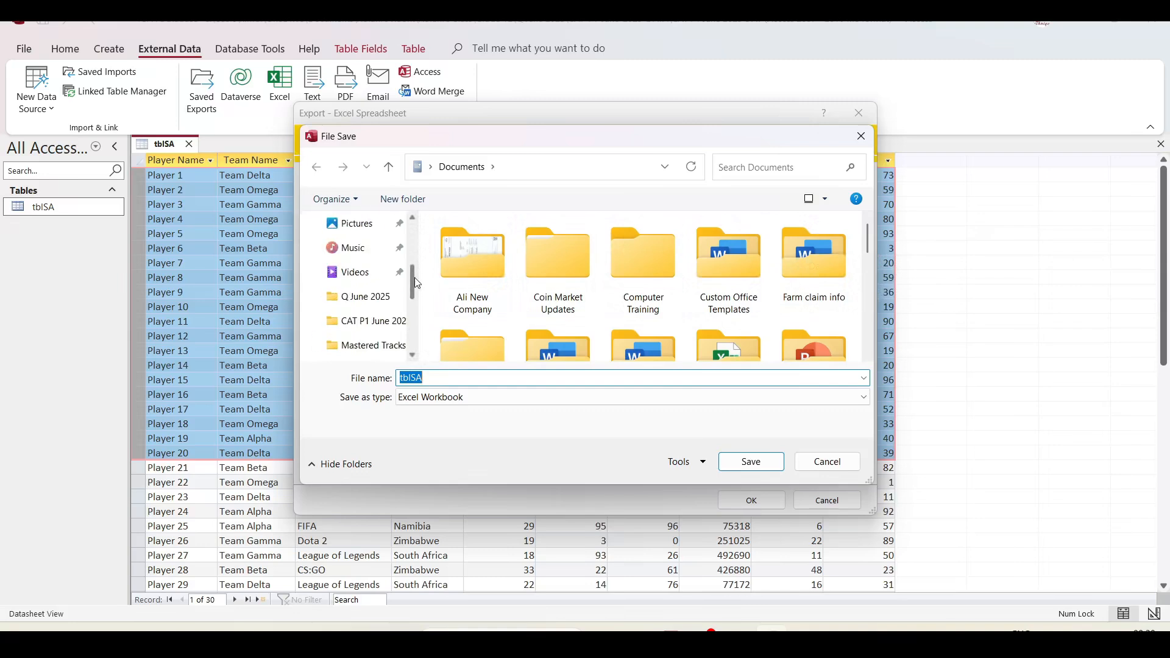
{"action": "left_click", "coordinate": [371, 328]}
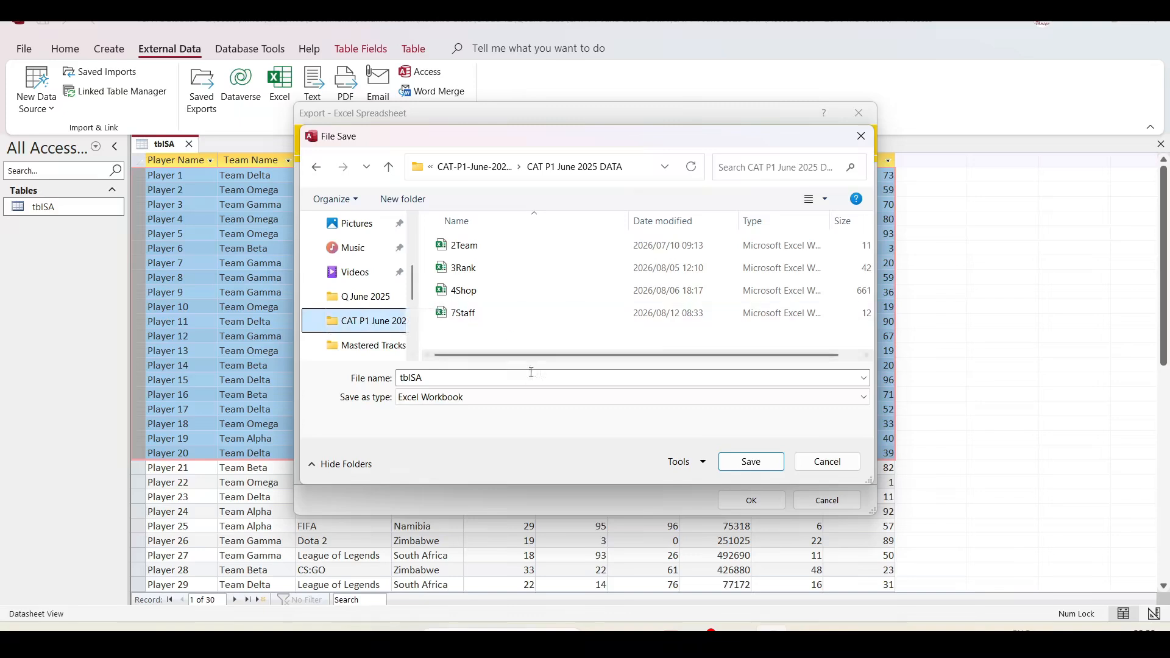
{"action": "left_click_drag", "start_coordinate": [412, 283], "coordinate": [415, 276]}
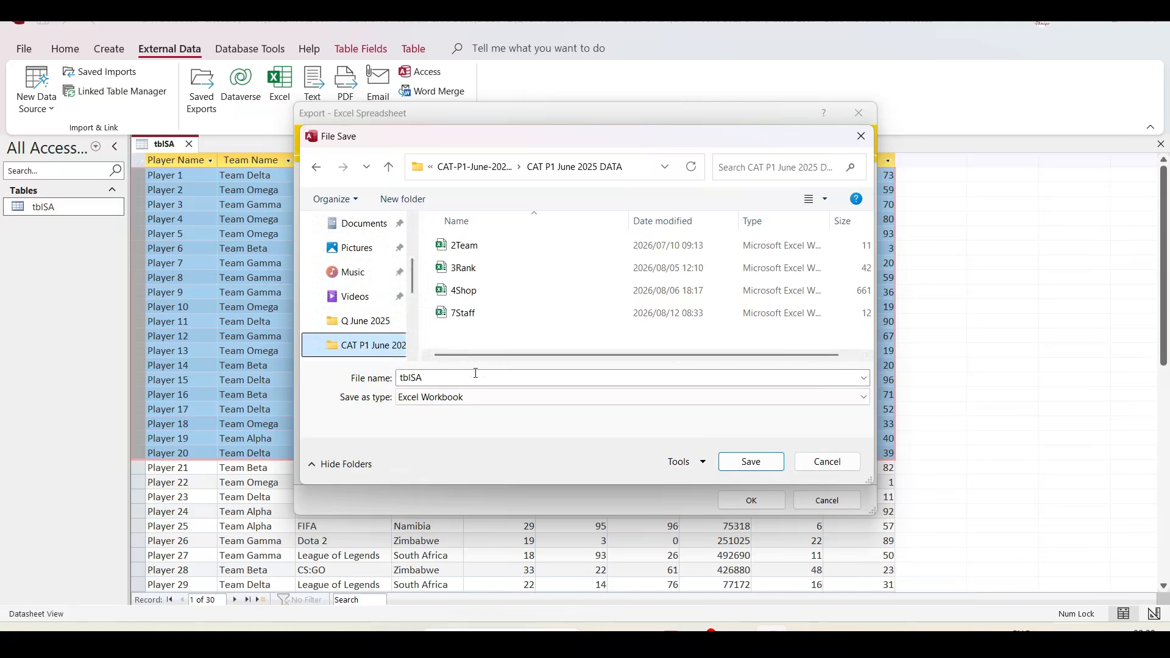
Step: Name the export file 7Export.xlsx and save that destination
{"action": "left_click", "coordinate": [469, 373]}
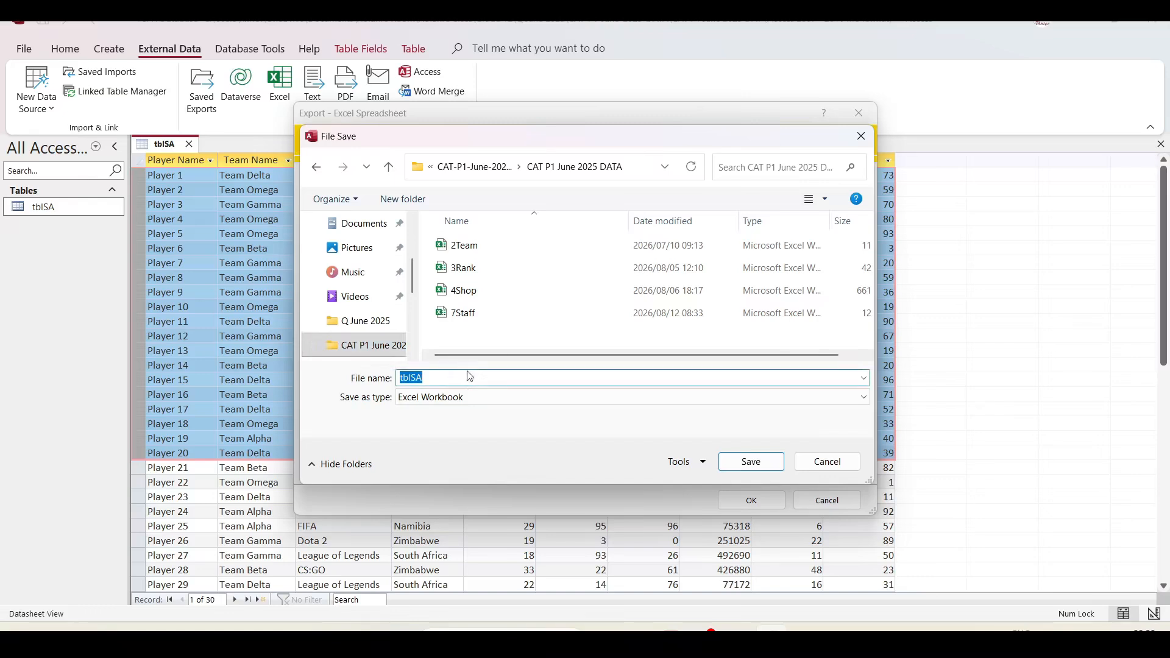
{"action": "key", "text": "BackSpace"}
{"action": "type", "text": "T"}
{"action": "key", "text": "BackSpace"}
{"action": "type", "text": "7"}
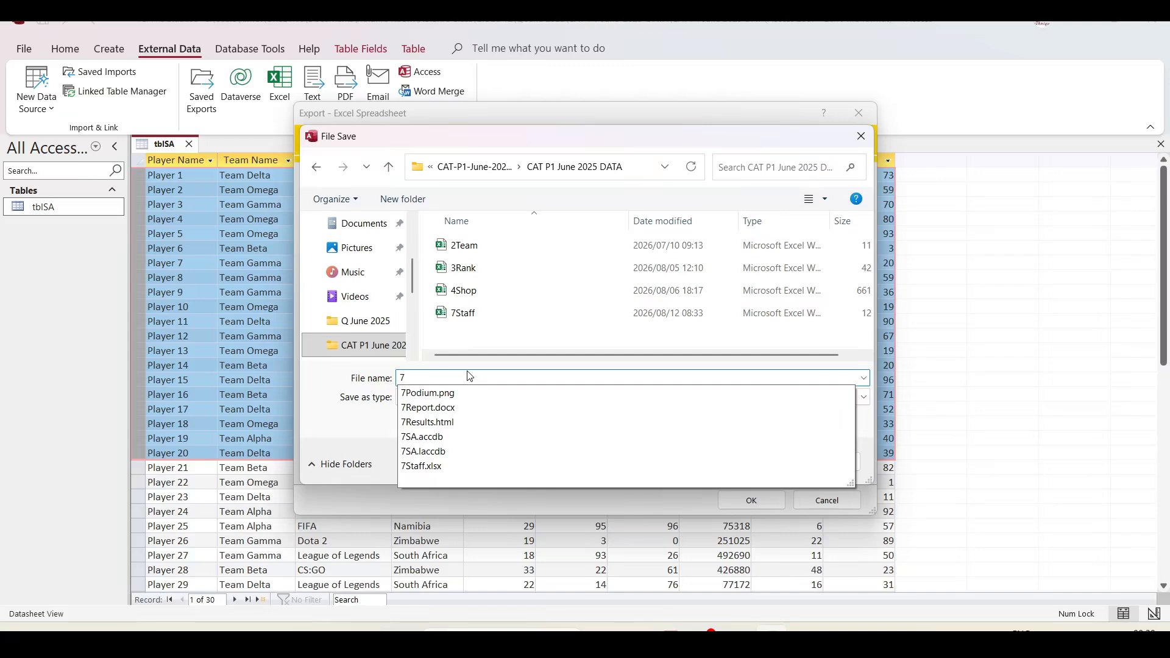
{"action": "type", "text": "Exp"}
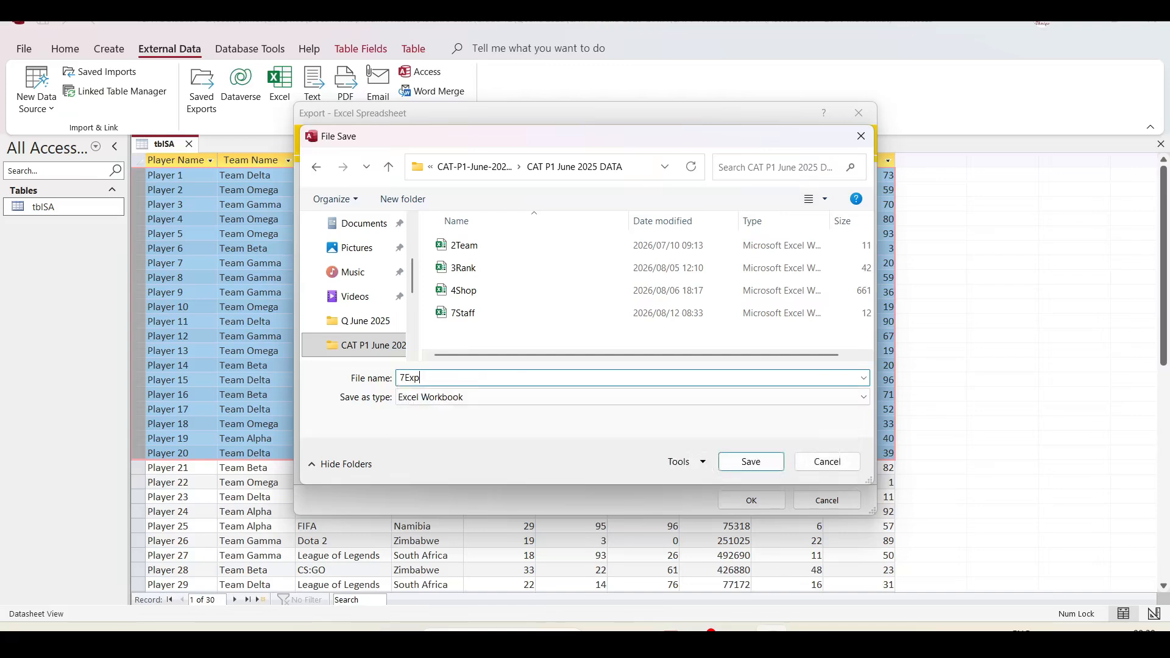
{"action": "type", "text": "ort.xlsx"}
{"action": "left_click", "coordinate": [764, 466]}
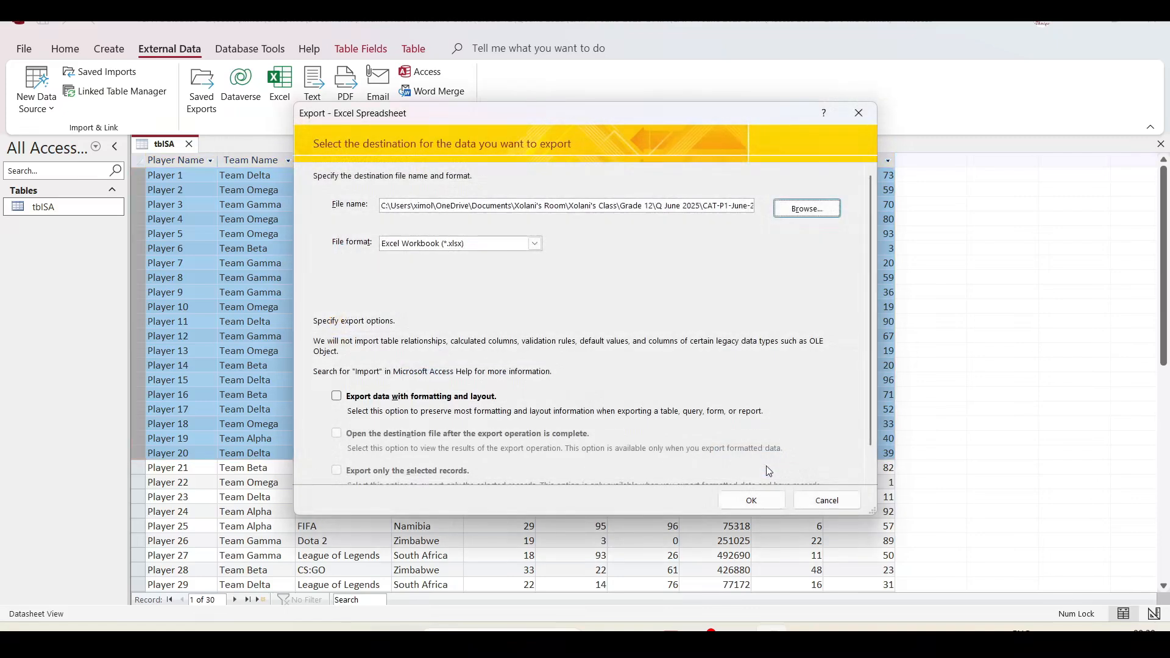
Step: Export only the selected records with formatting and layout, and switch to Excel to view the exported workbook
{"action": "left_click_drag", "start_coordinate": [870, 356], "coordinate": [873, 391]}
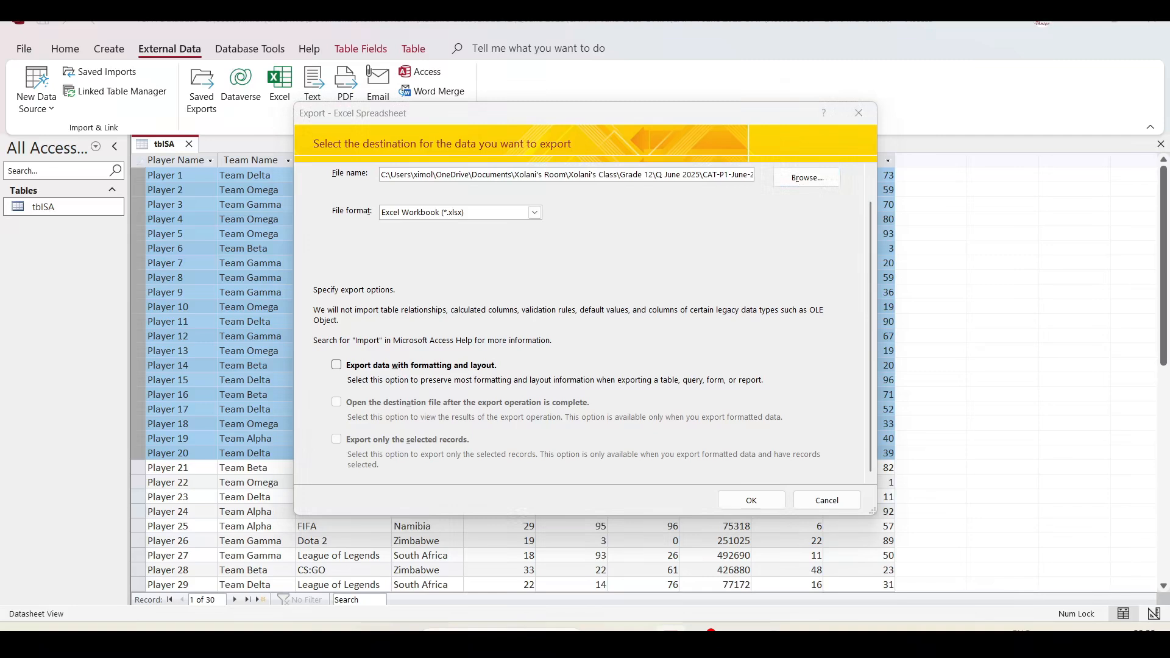
{"action": "left_click", "coordinate": [336, 367]}
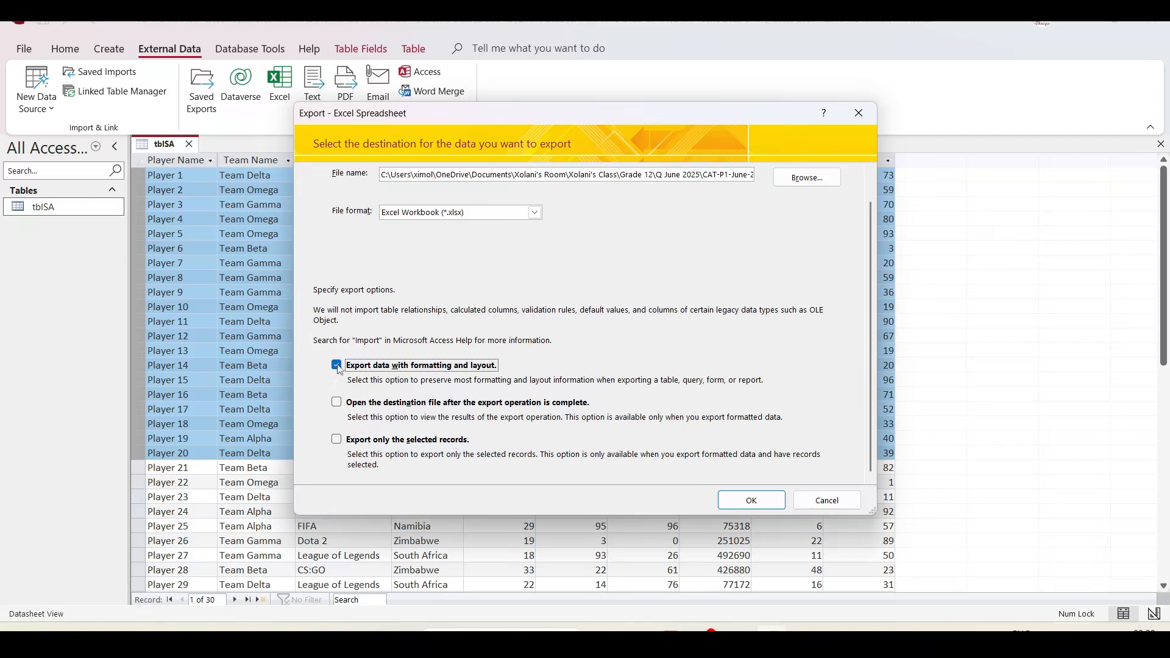
{"action": "left_click", "coordinate": [341, 444]}
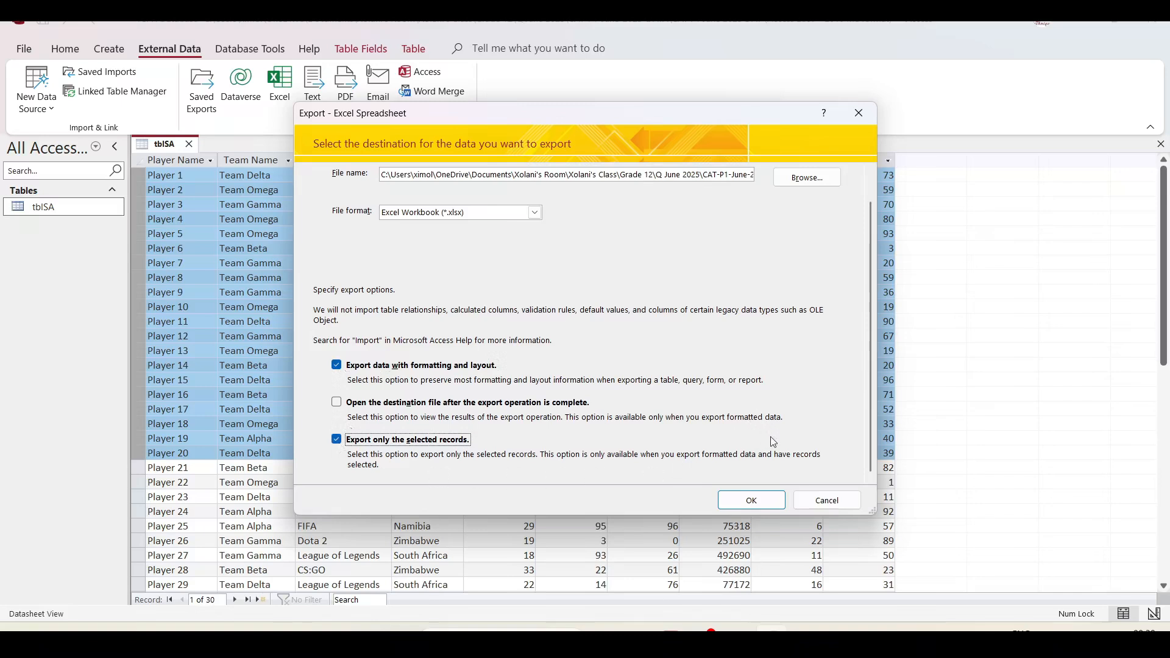
{"action": "left_click", "coordinate": [751, 501]}
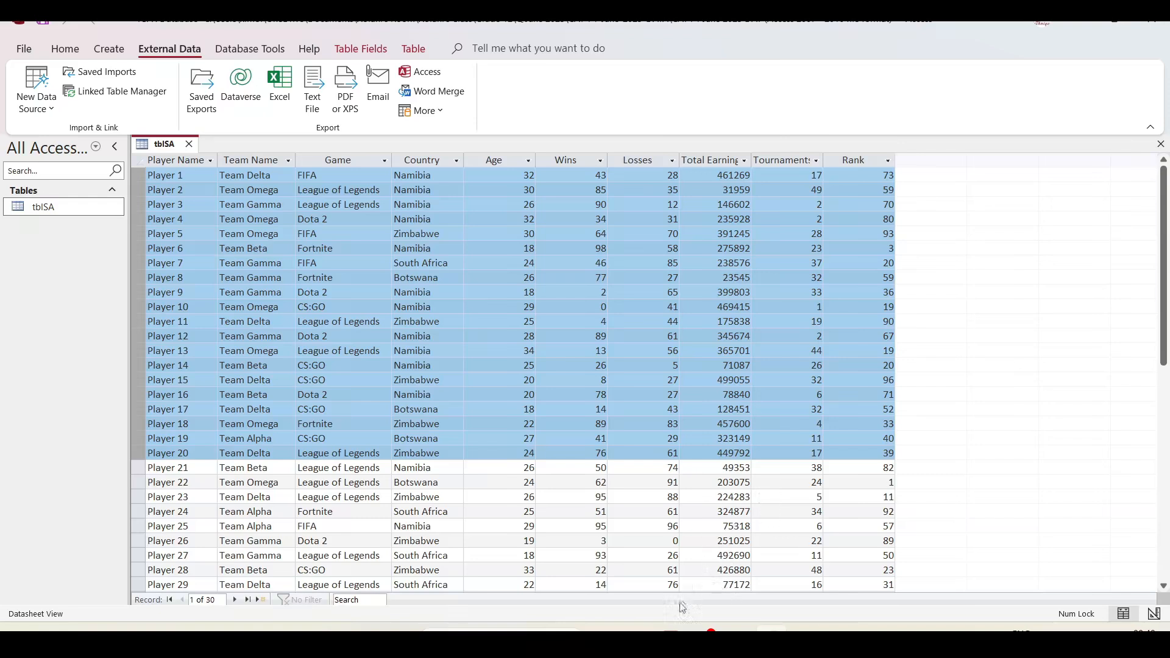
{"action": "left_click", "coordinate": [666, 615]}
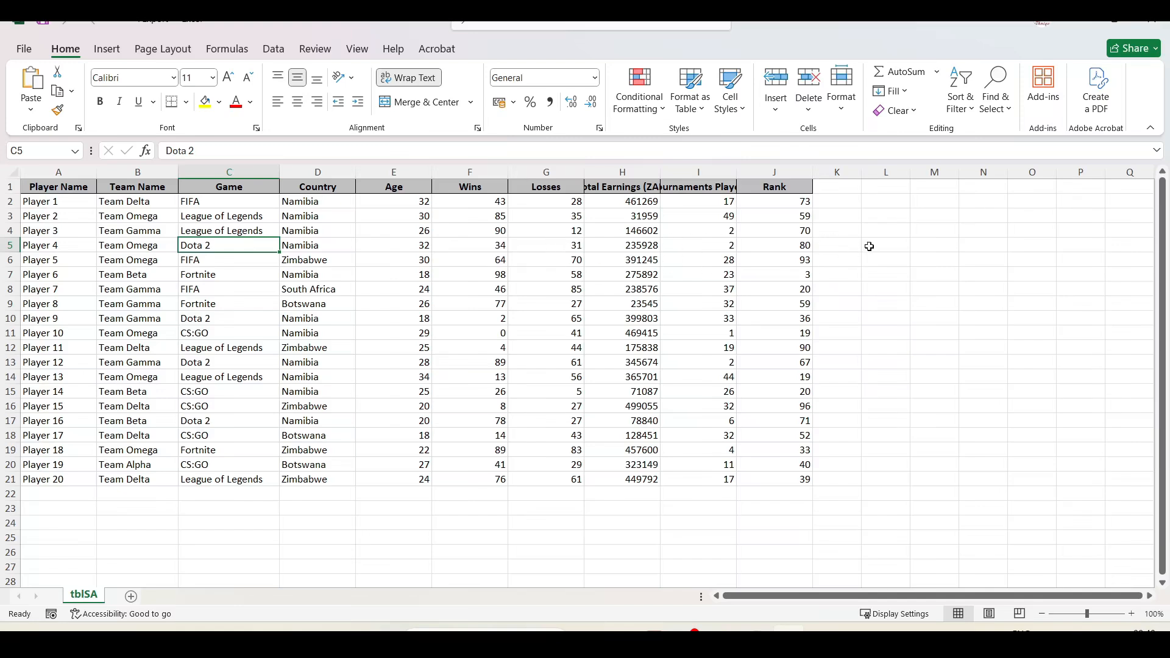